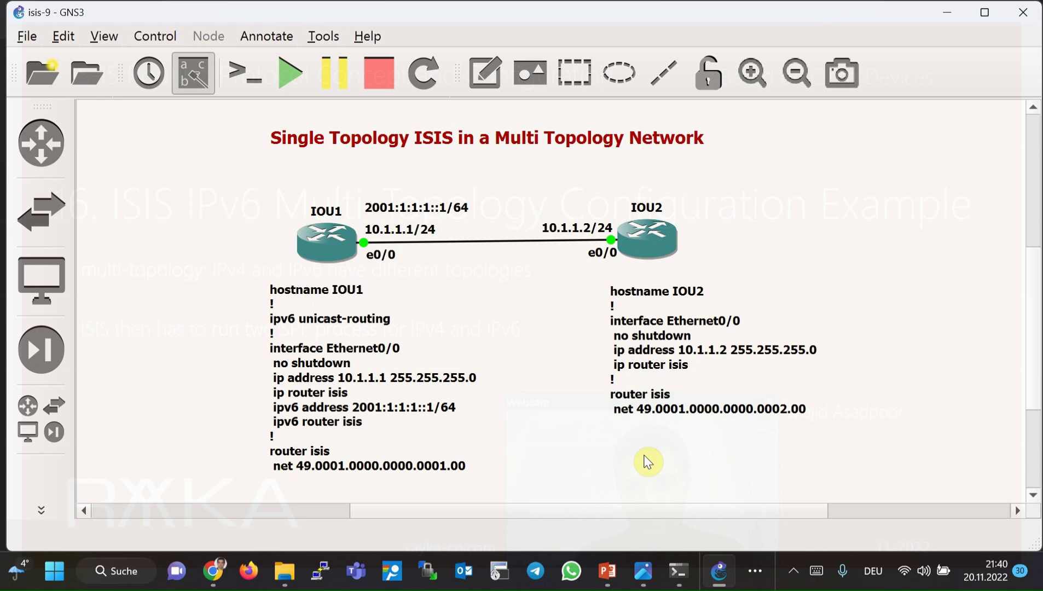
Step: On the IOU1 console, run show isis neighbors and confirm the IS-IS neighbor table is empty
key(alt+Tab)
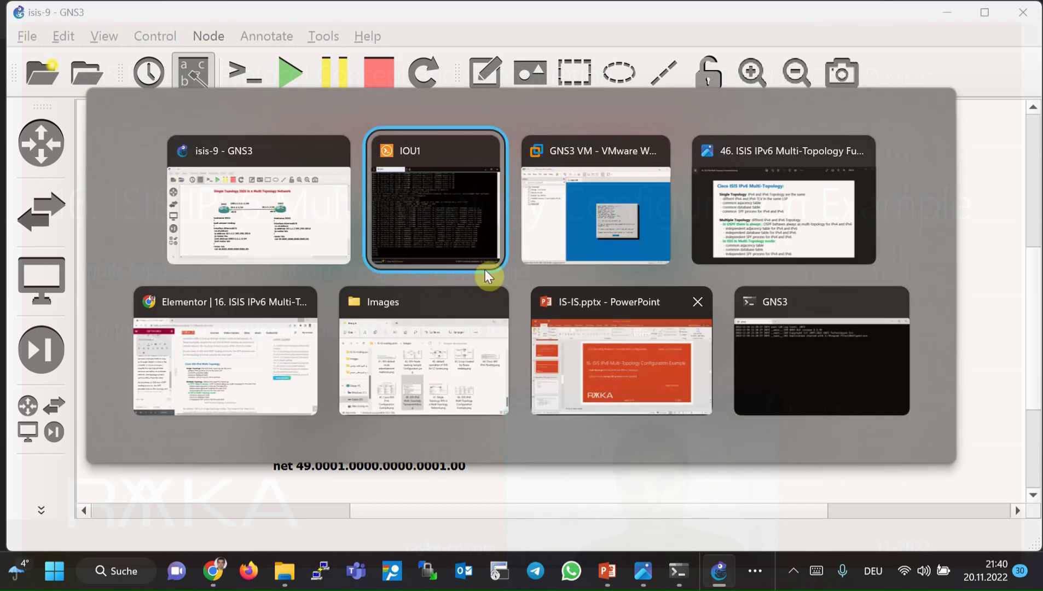
text(show isis ne)
key(Tab)
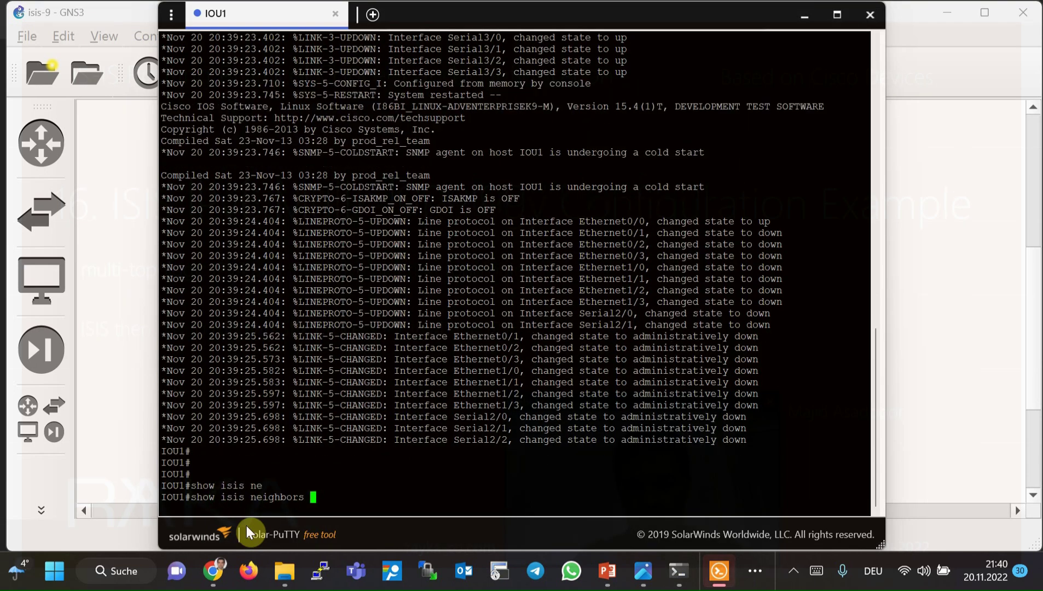
key(Return)
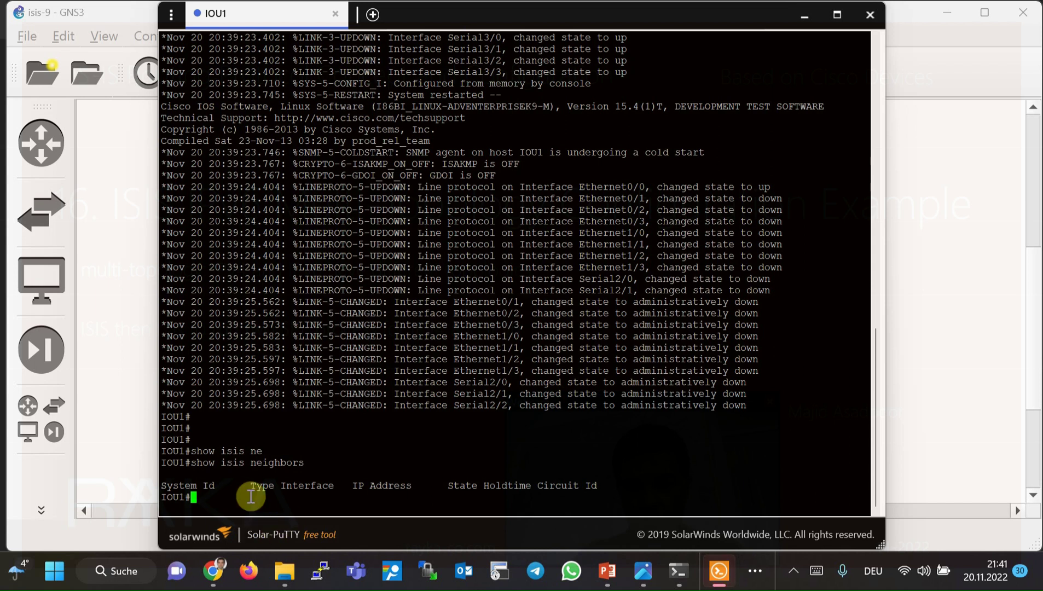
Step: Enable debug isis adj-packets ethernet 0/0 on IOU1
text(debu)
key(Tab)
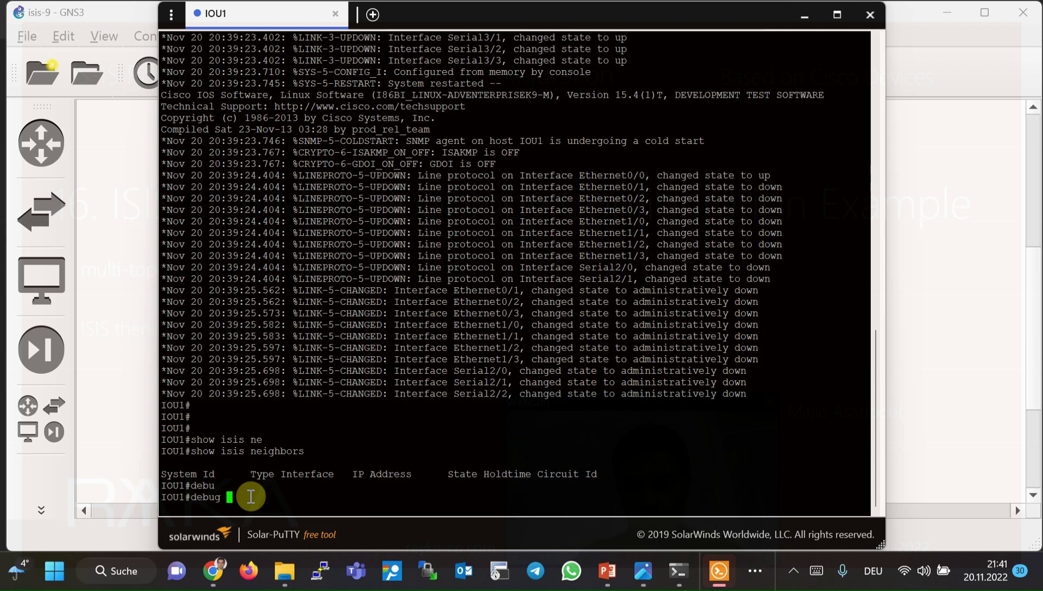
text(isi)
key(Tab)
text(ad)
key(Tab)
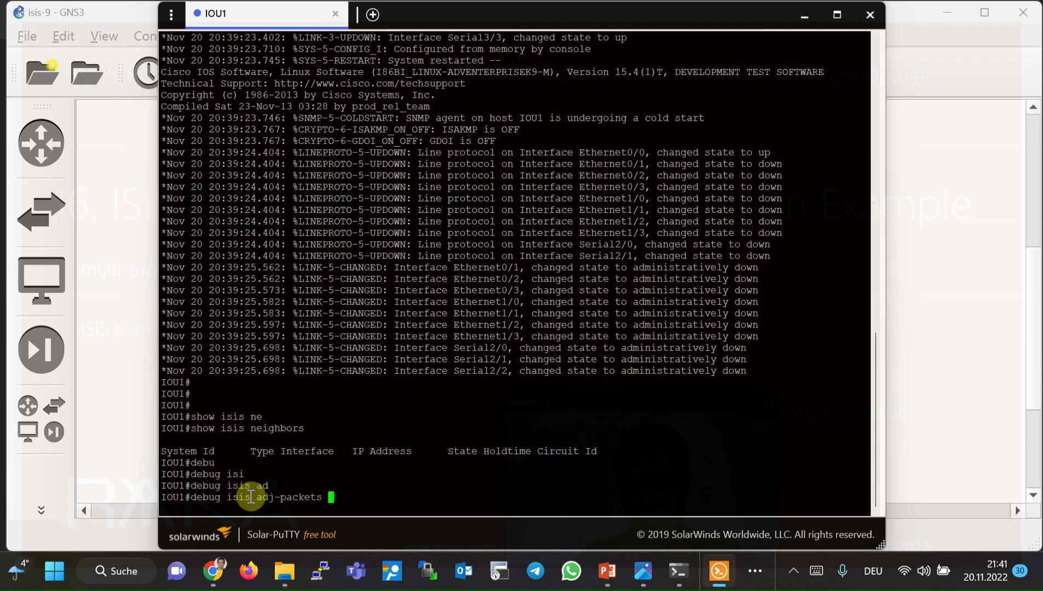
text(eth)
key(Tab)
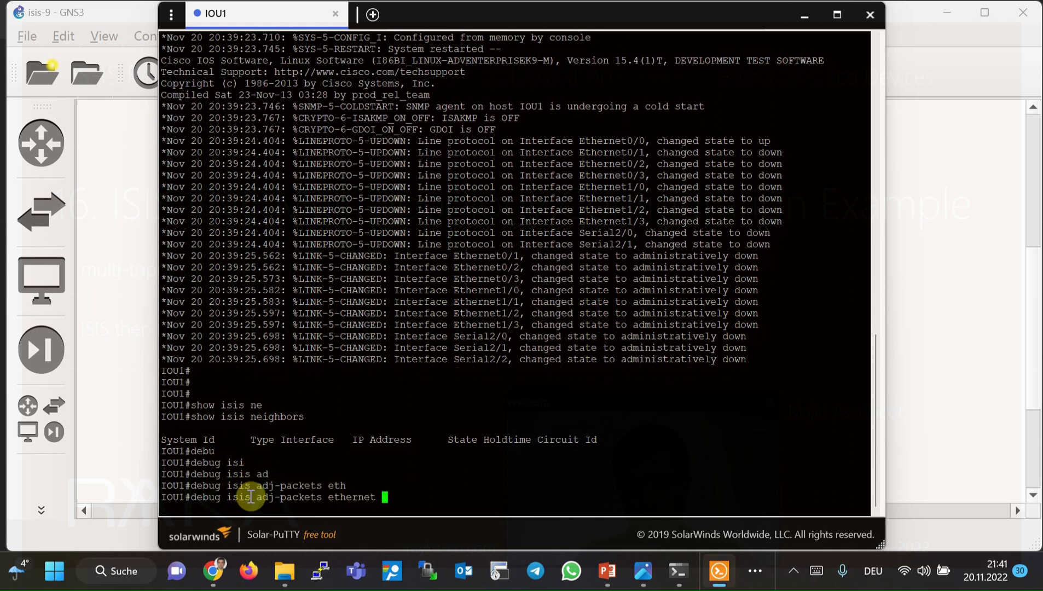
text(0/0)
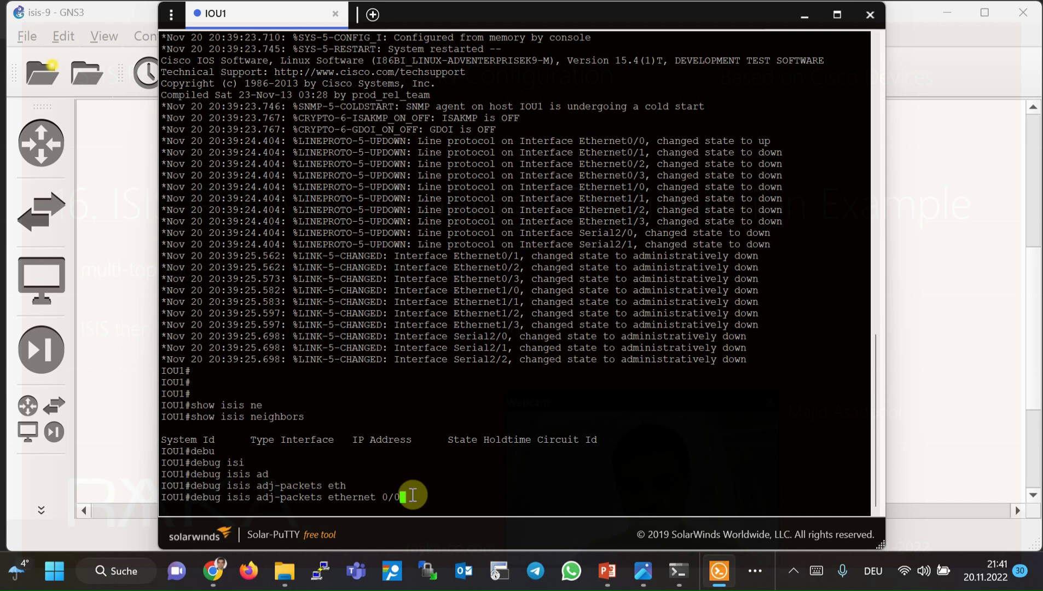
click(944, 379)
key(alt+Tab)
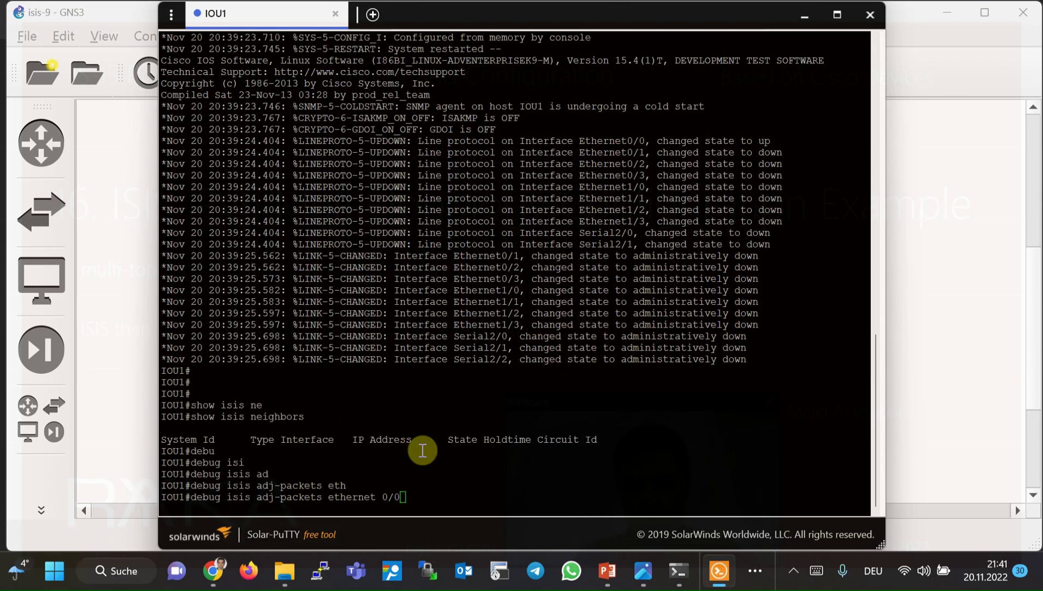
key(Return)
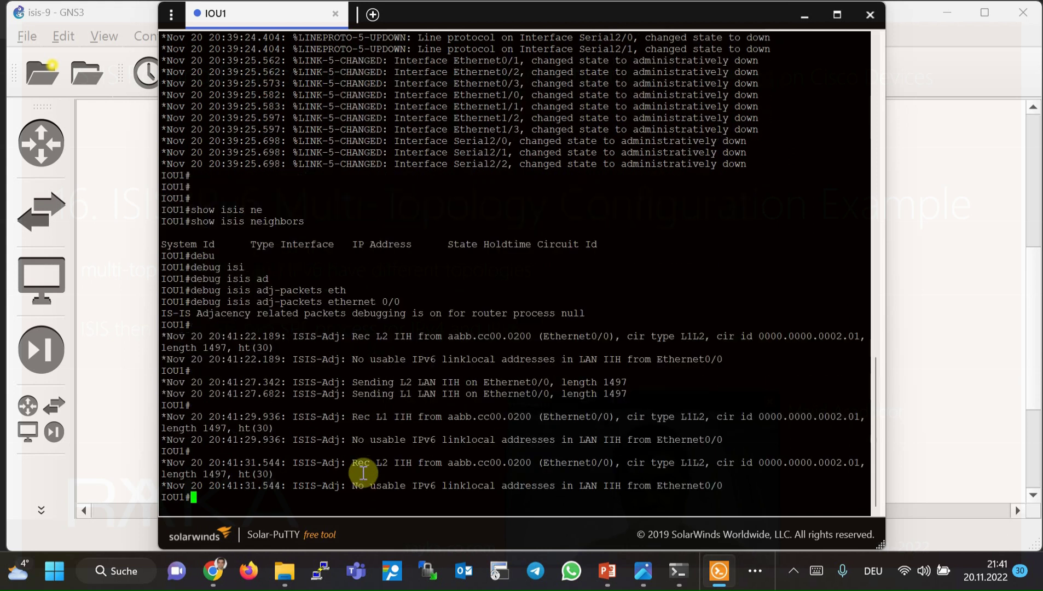
Step: Highlight the L1 and L2 hello lines and their 'No usable IPv6 linklocal addresses' errors
drag(358, 419, 488, 419)
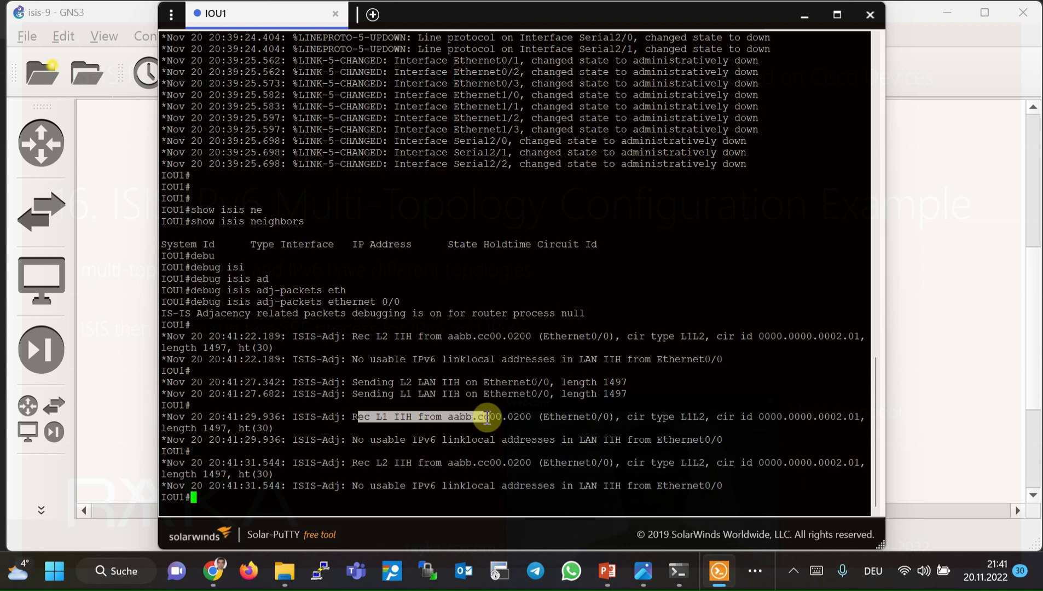
drag(370, 405, 498, 406)
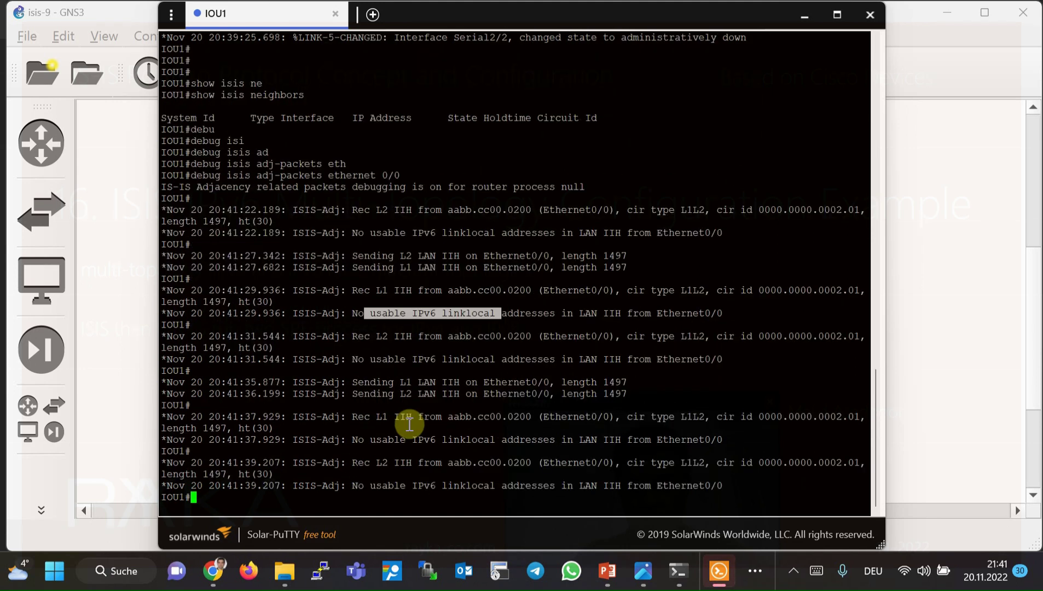
drag(358, 335, 424, 338)
drag(358, 359, 556, 360)
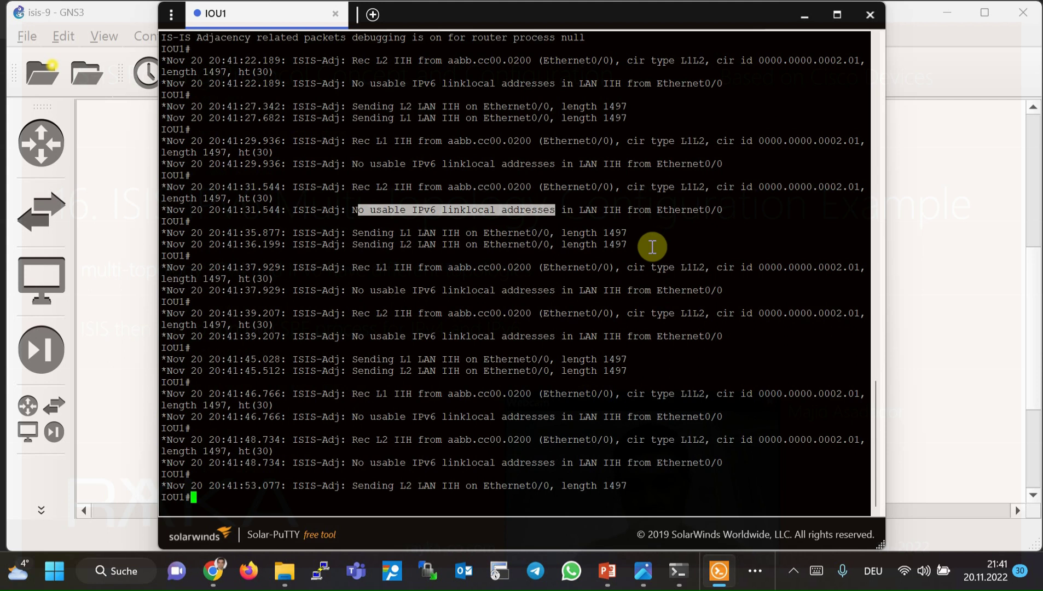
Step: Turn off all debugging on IOU1 with no debug all
key(Return)
key(Return)
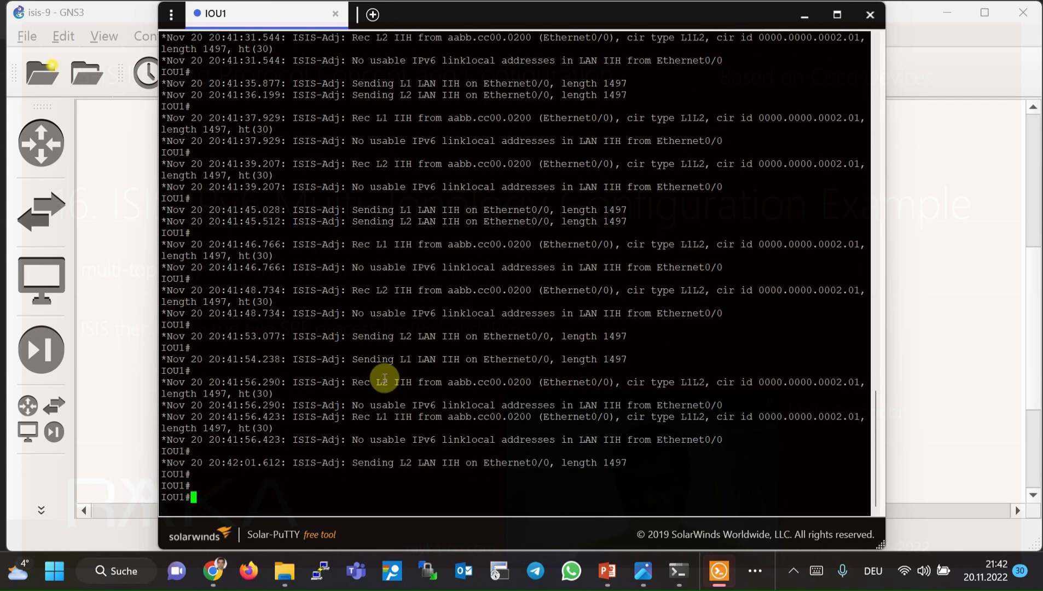
text(no deb)
key(Tab)
text(al)
key(Tab)
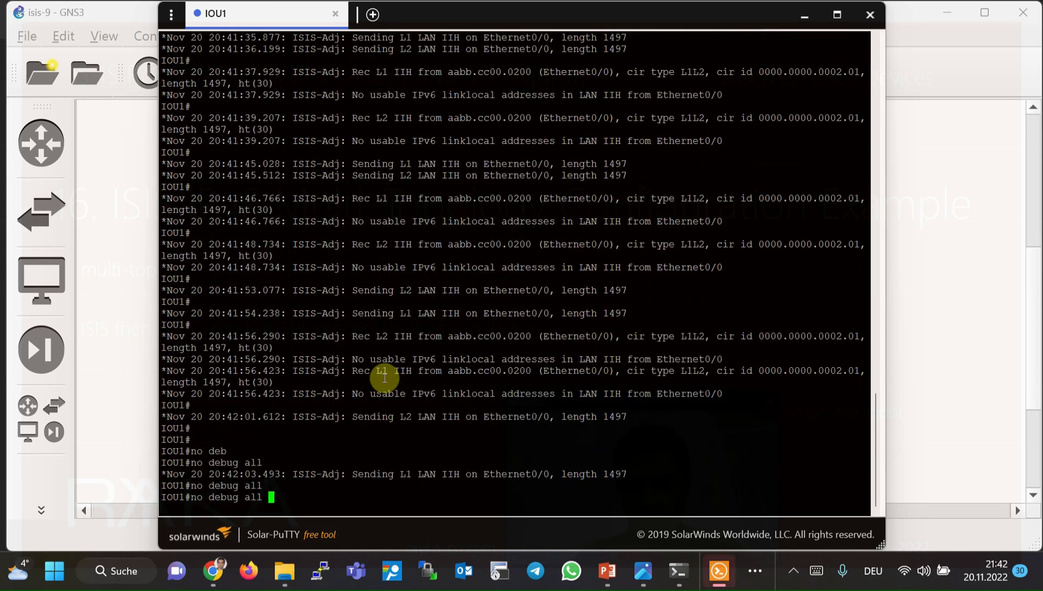
key(Return)
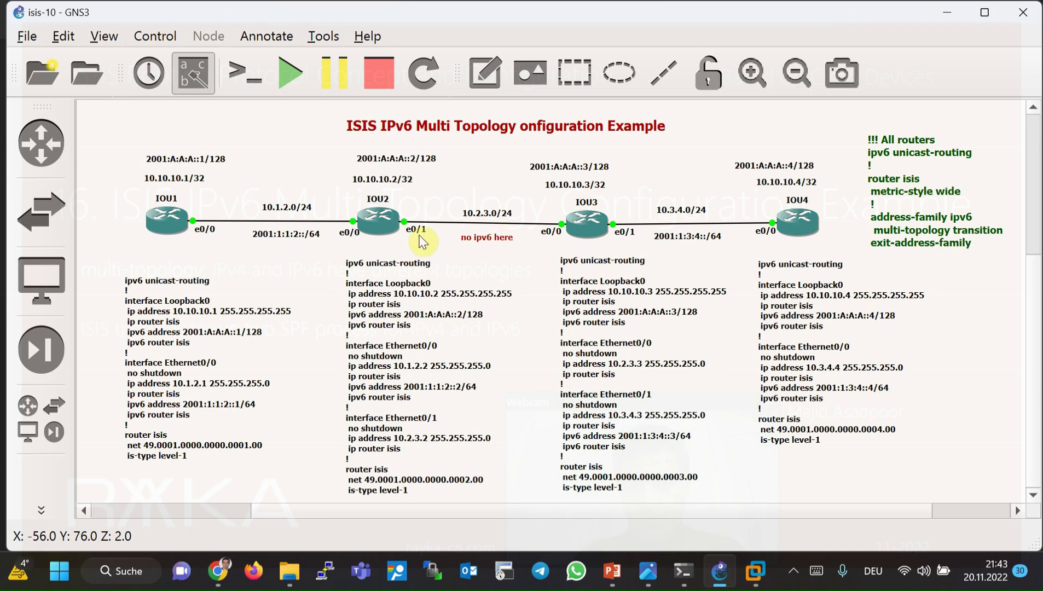
mouse_move(572, 239)
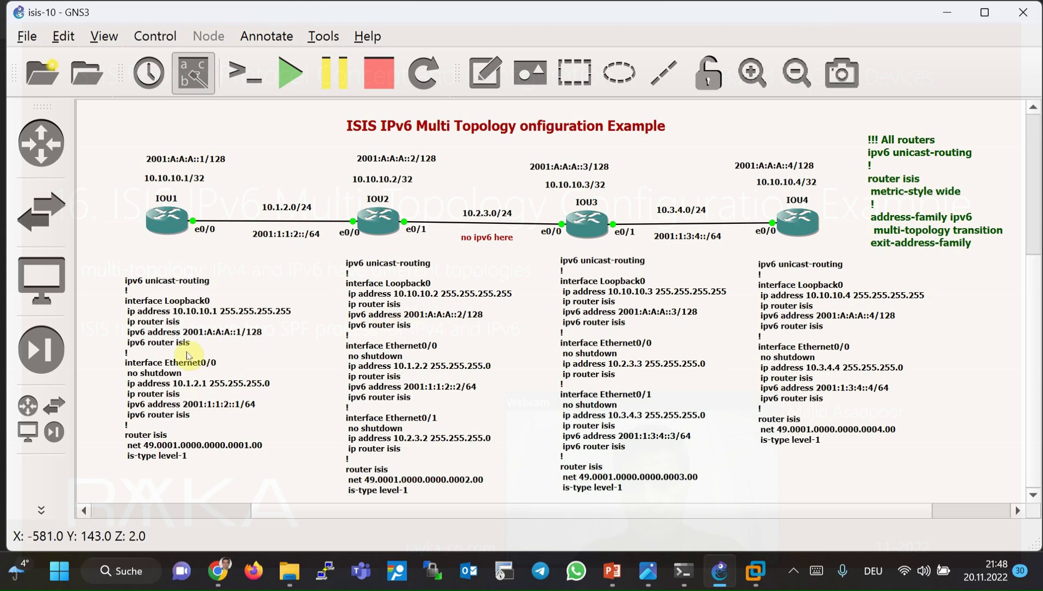
scroll(163, 363, up, 1)
scroll(244, 520, up, 1)
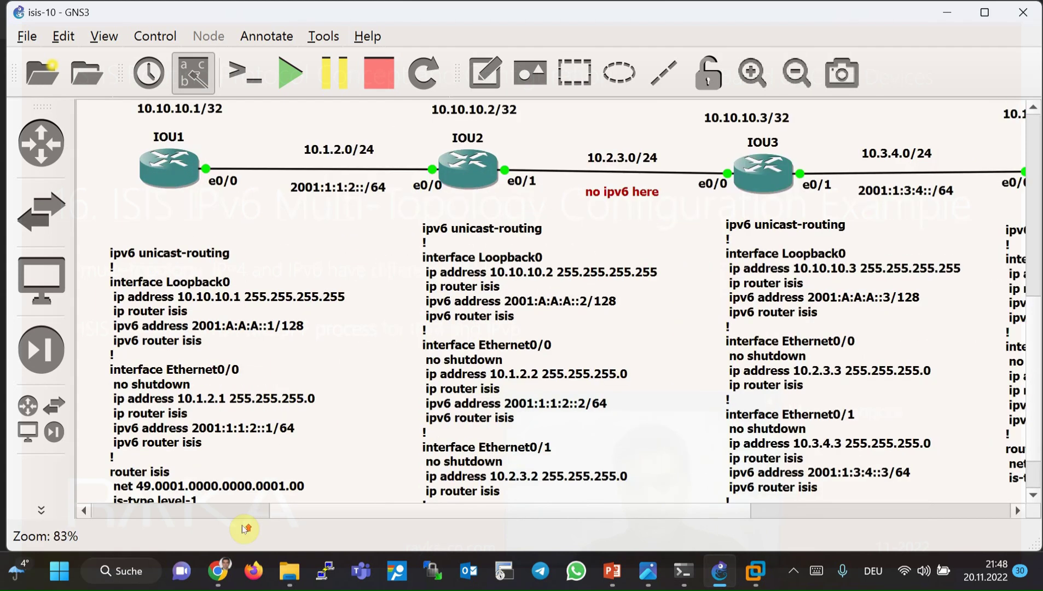
scroll(162, 339, up, 1)
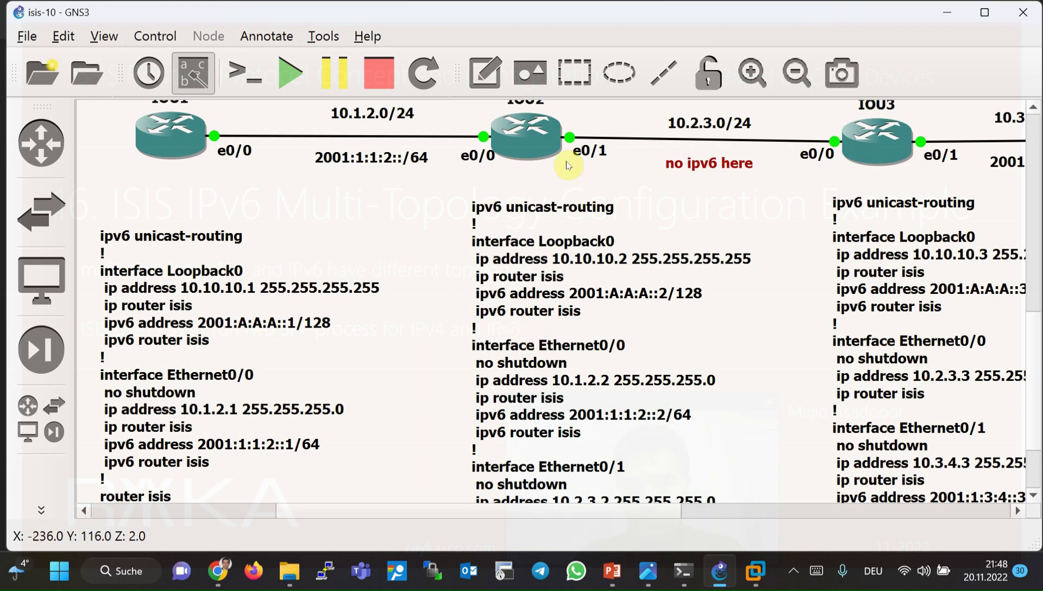
scroll(640, 389, down, 2)
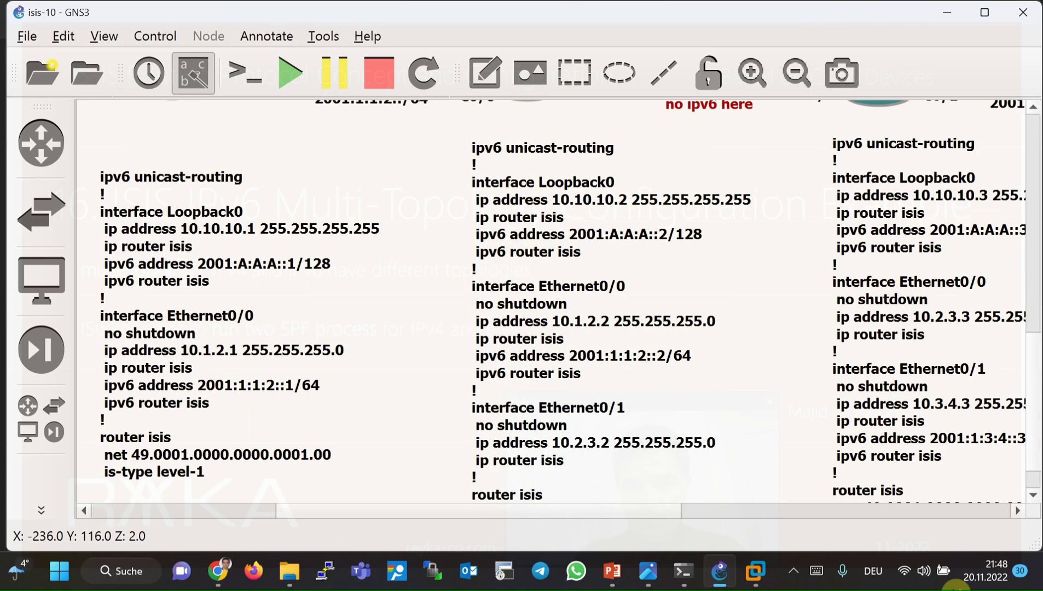
scroll(613, 353, up, 4)
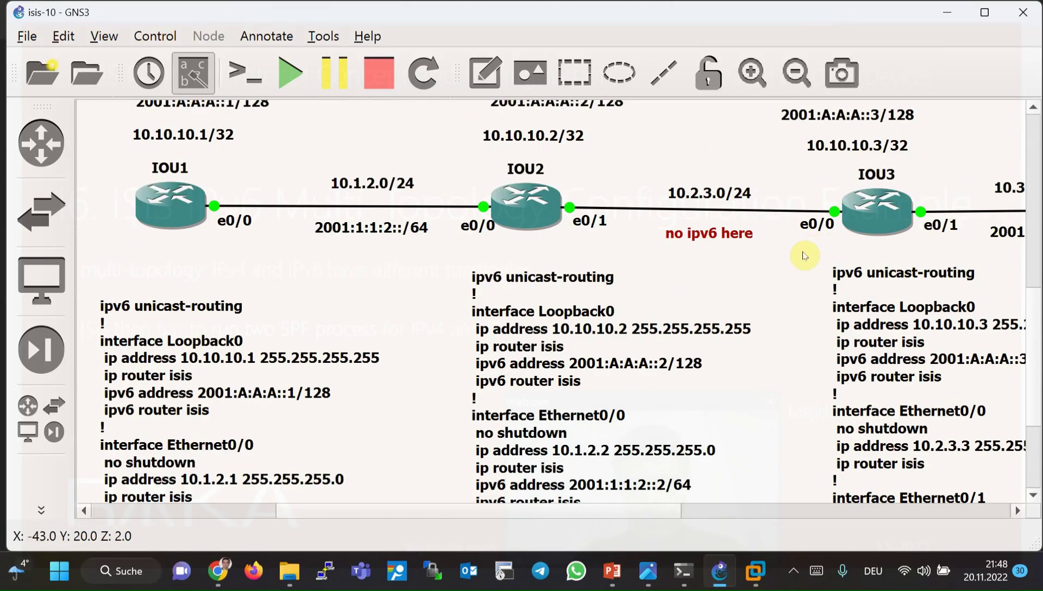
scroll(804, 255, down, 2)
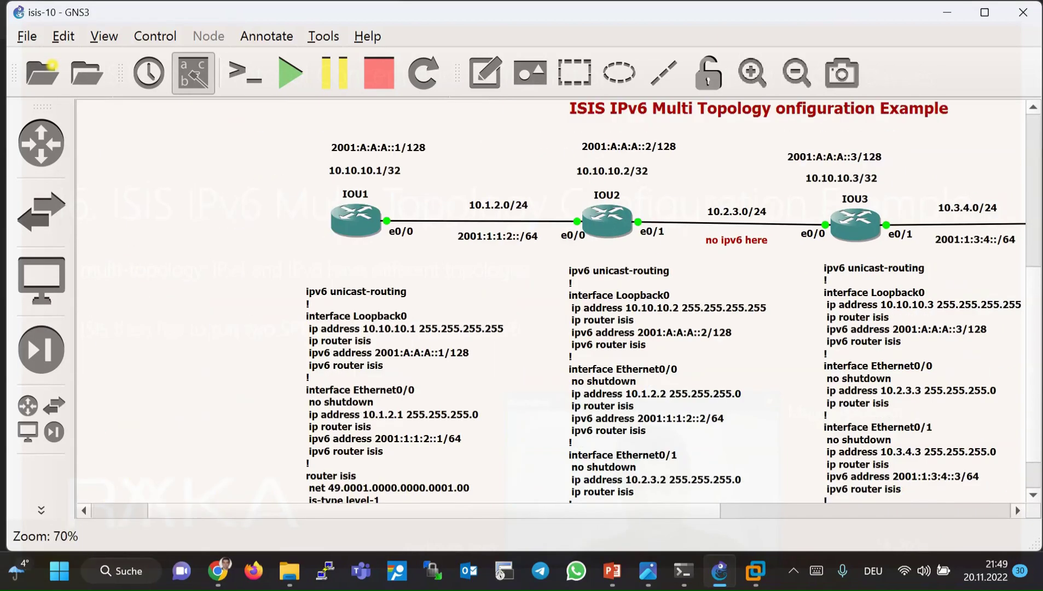
scroll(804, 380, down, 2)
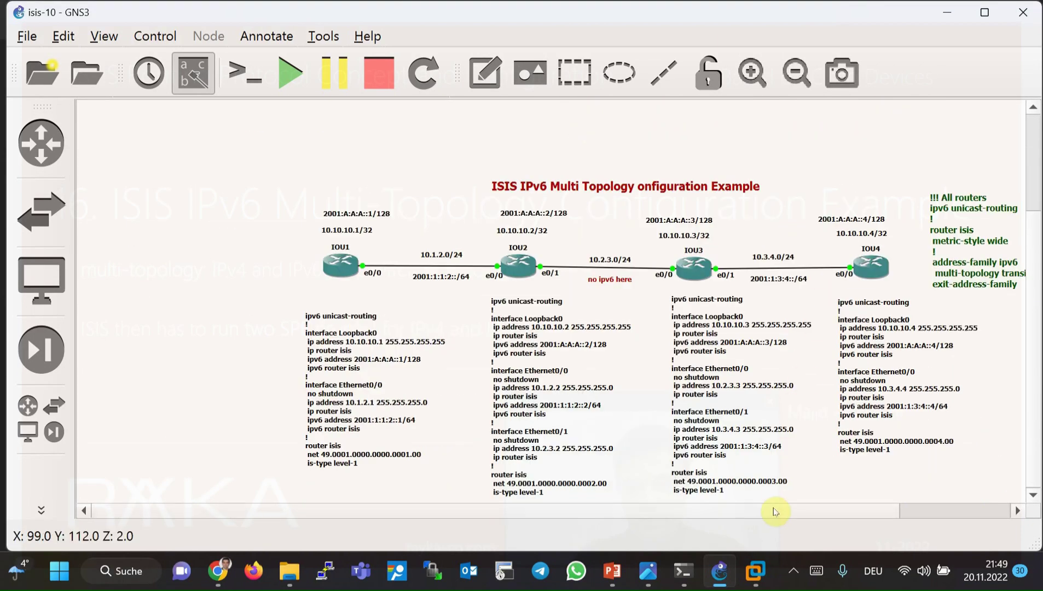
scroll(800, 506, right, 2)
scroll(979, 408, up, 1)
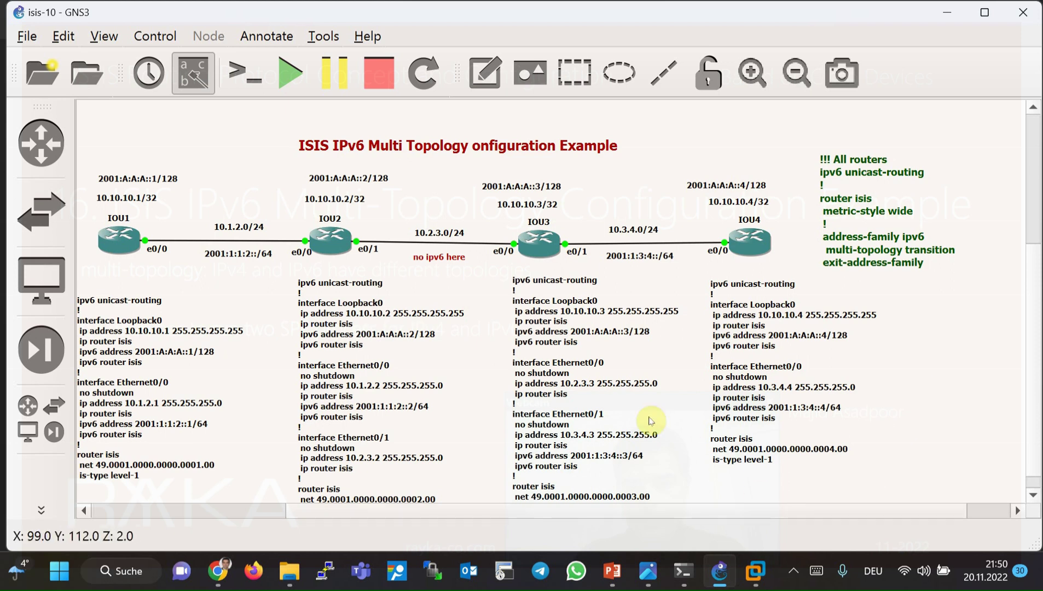
Step: Open IOU3's console and run show isis neighbors to list its IS-IS adjacencies
right_click(546, 249)
click(627, 65)
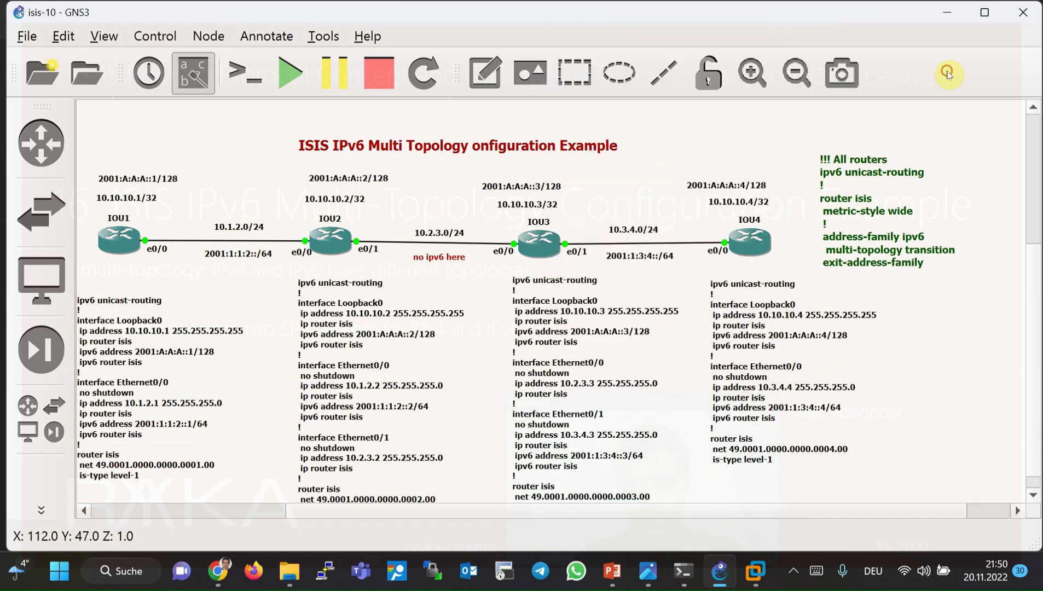
text(show i)
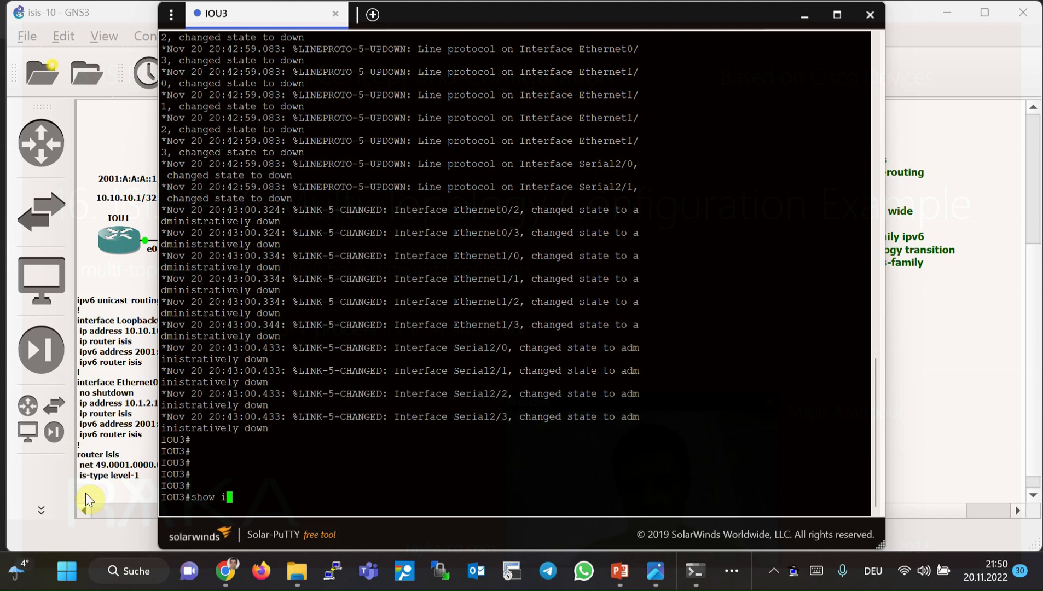
text(sis nei)
key(Tab)
key(Return)
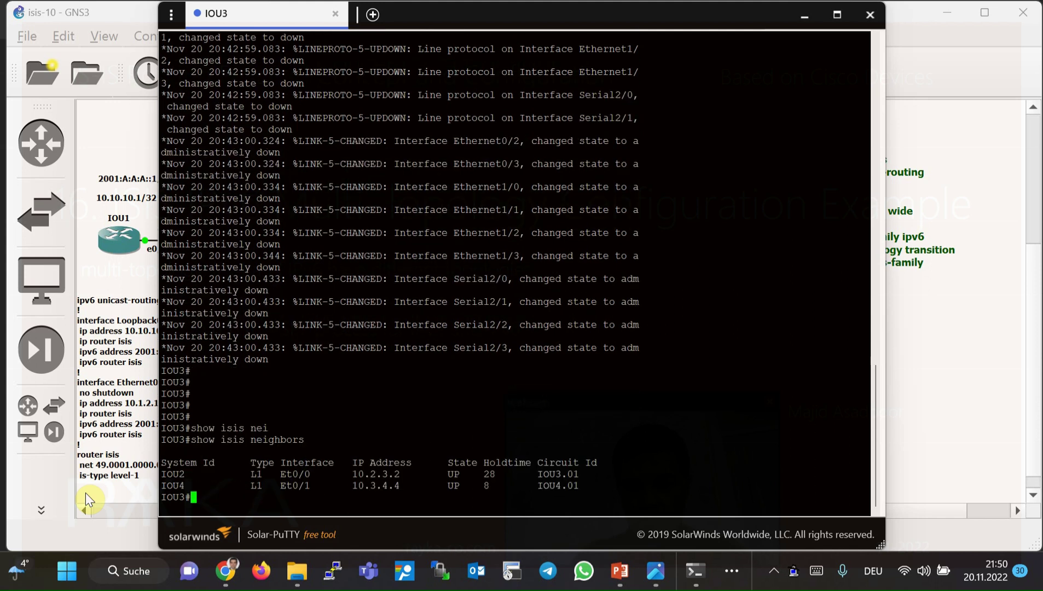
Step: Run show isis topology on IOU3 and mark the IOU2 neighbor and the router path rows
text(show isis to)
key(Tab)
key(Return)
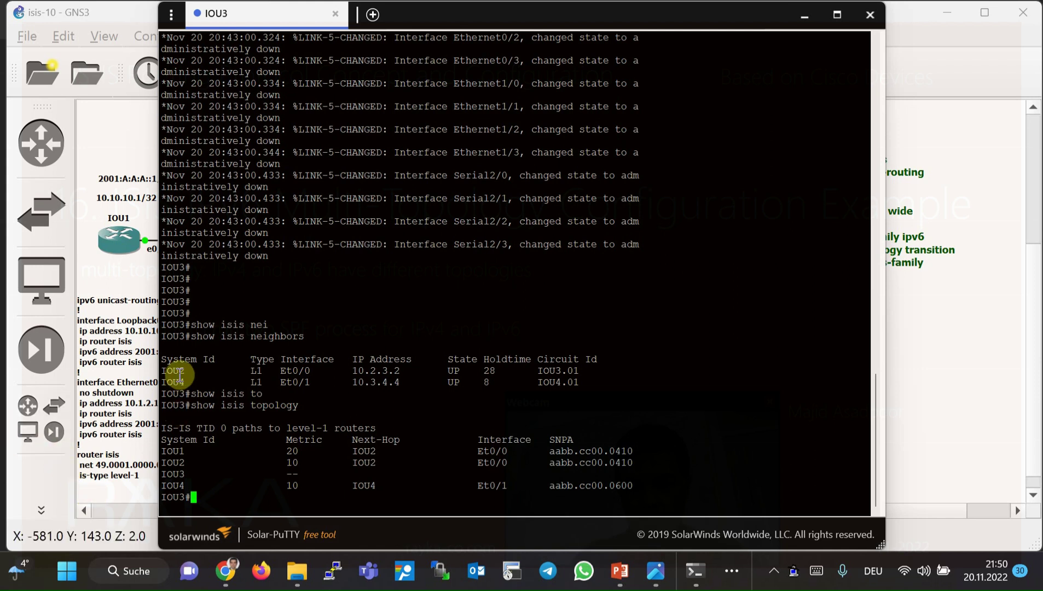
drag(180, 375, 438, 375)
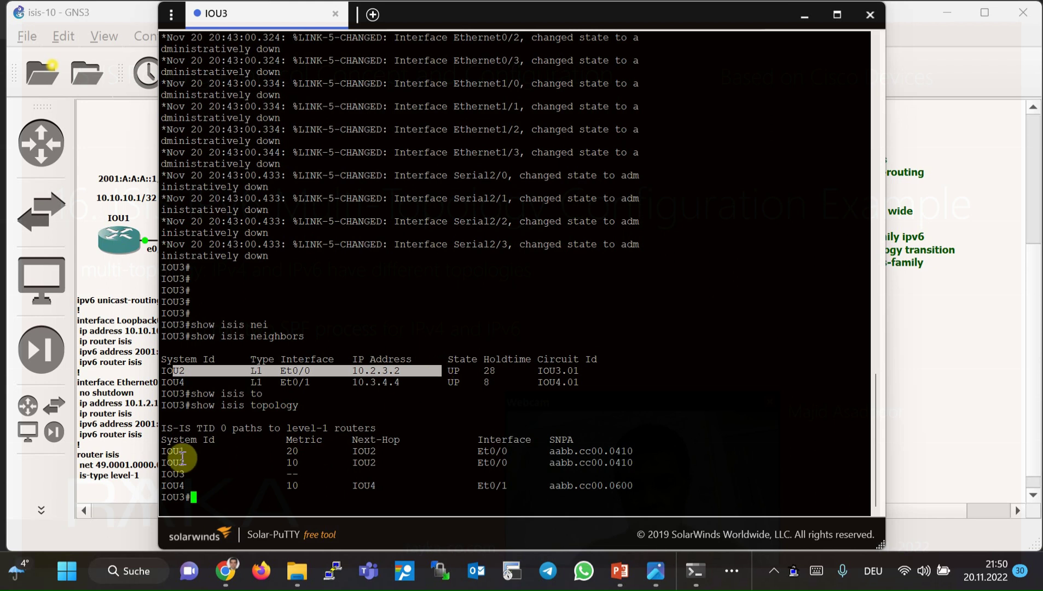
drag(180, 452, 651, 477)
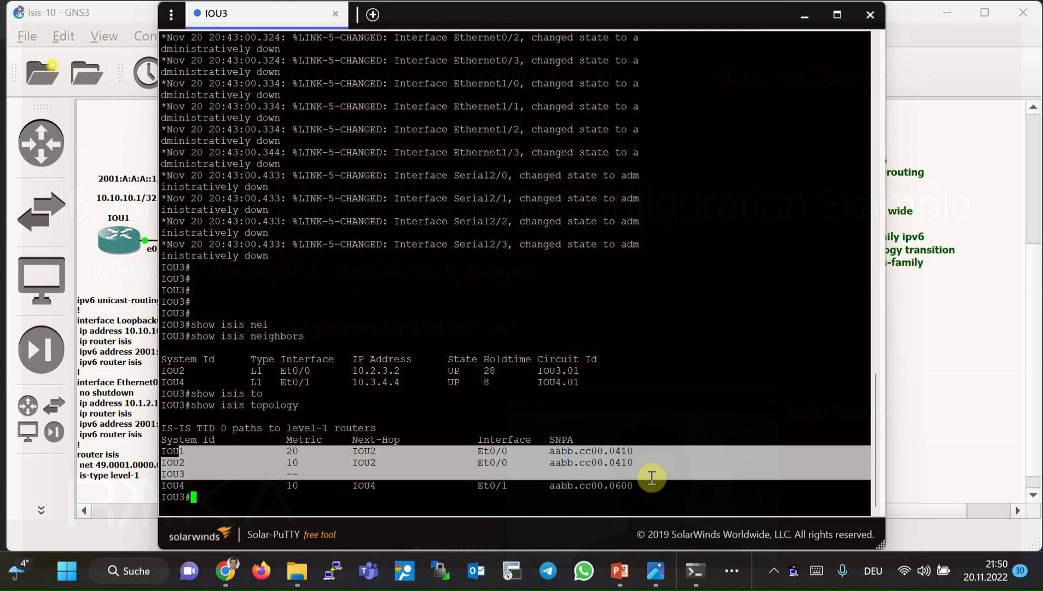
drag(651, 477, 656, 486)
Step: Return to the GNS3 isis-10 diagram and view the device details of IOU4 and IOU1
key(alt+Tab)
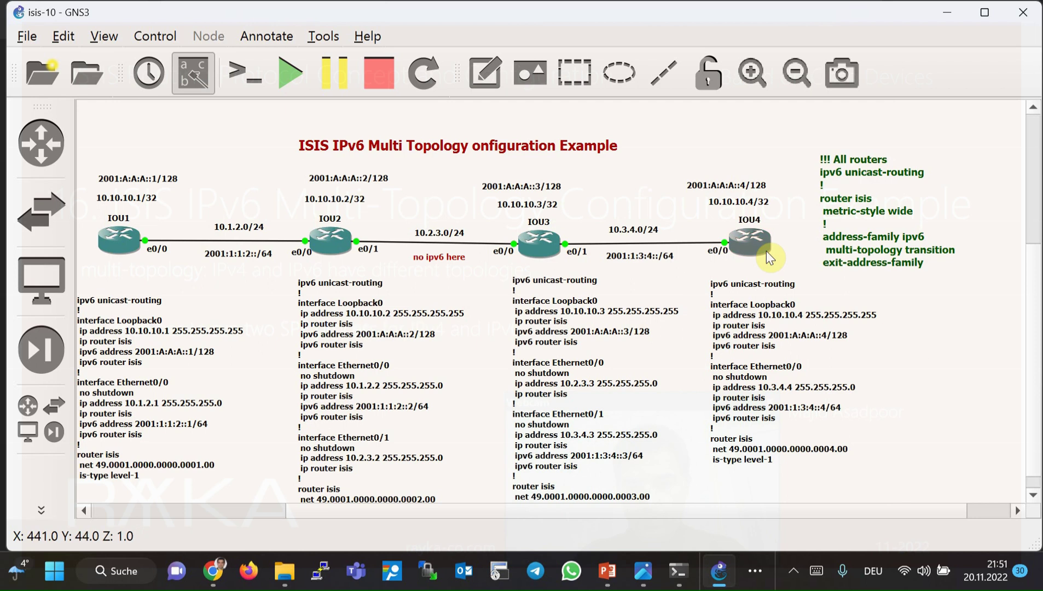
mouse_move(765, 252)
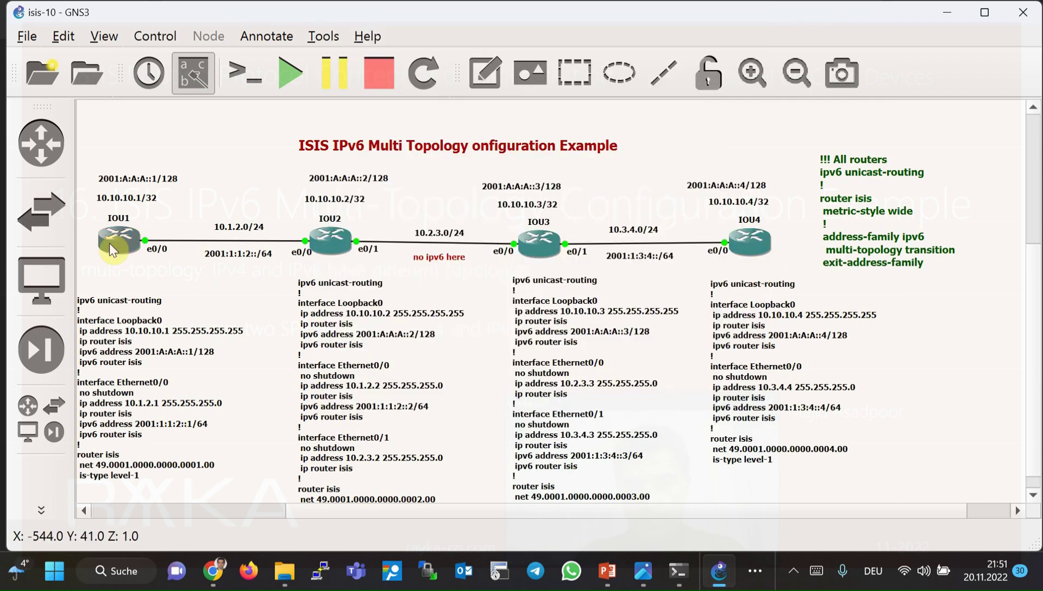
mouse_move(112, 250)
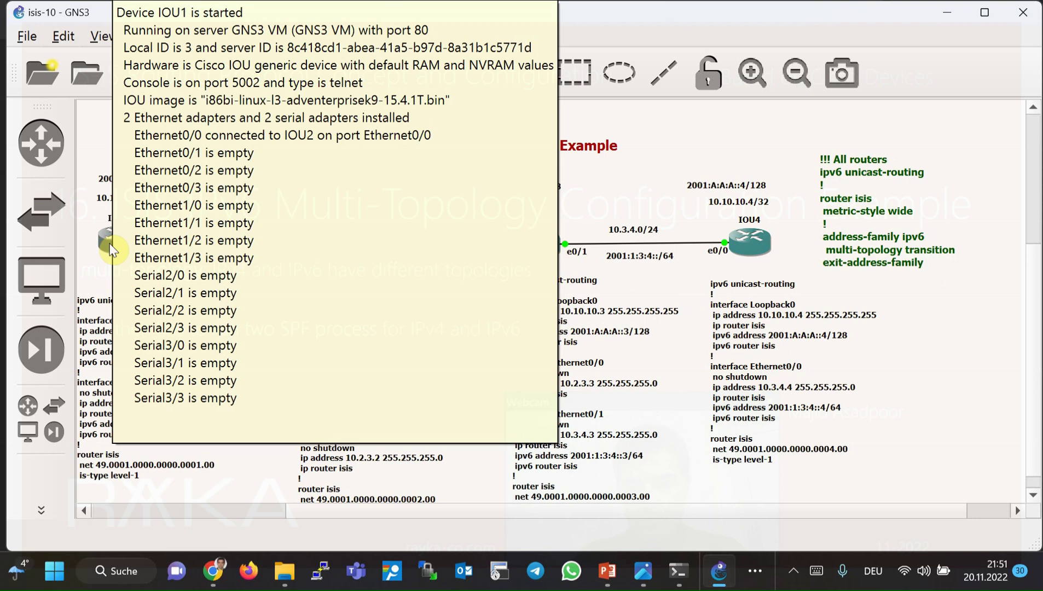